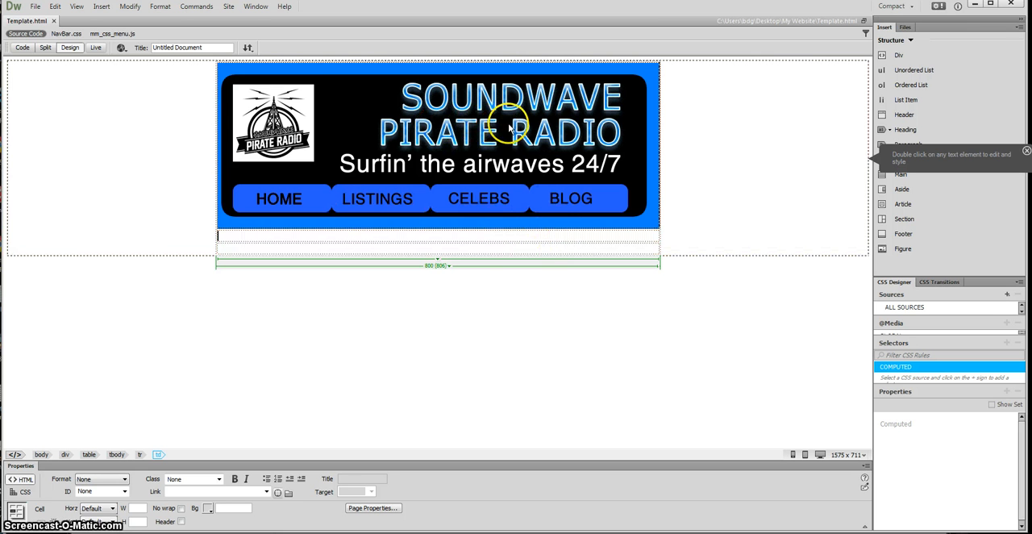
left_click(426, 235)
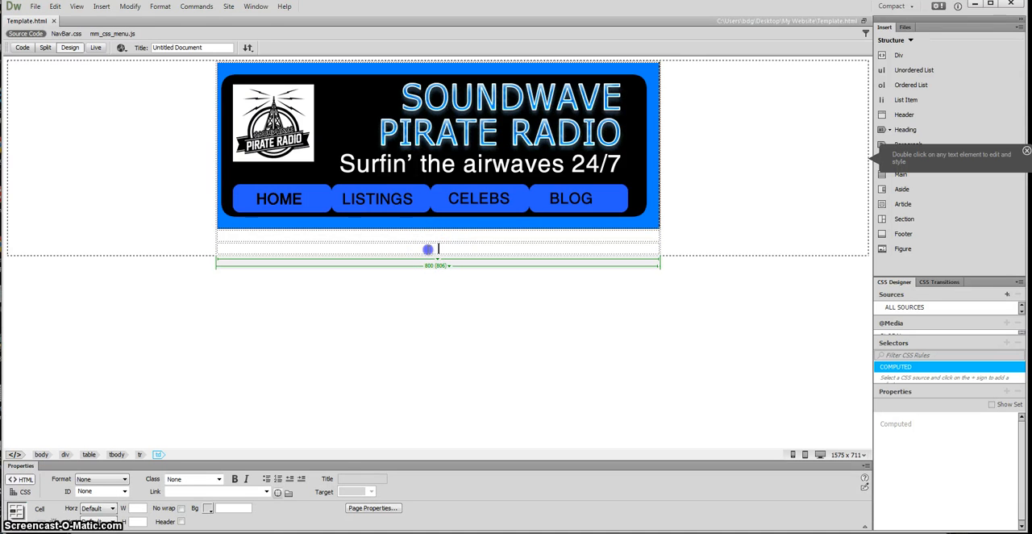
left_click(428, 237)
left_click(428, 248)
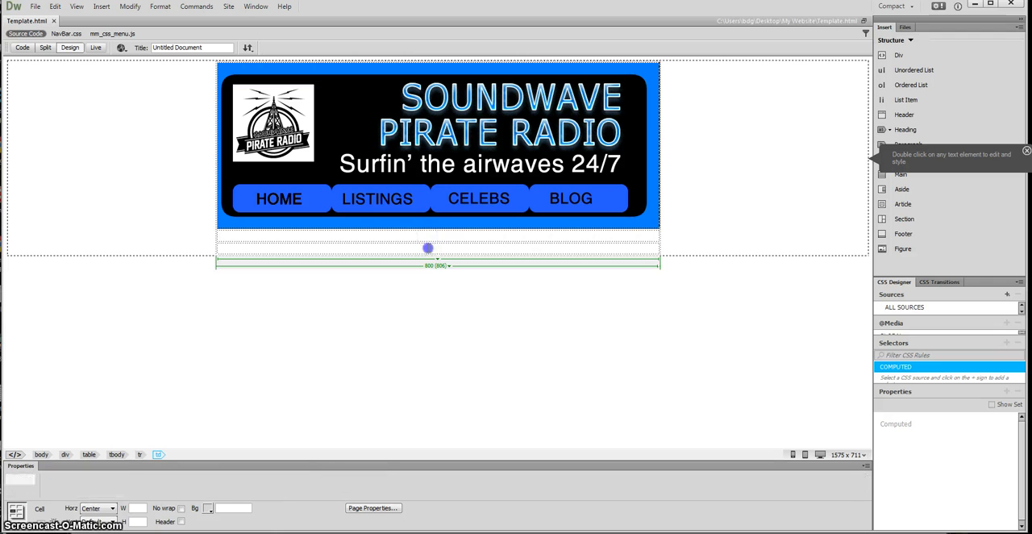
left_click(426, 234)
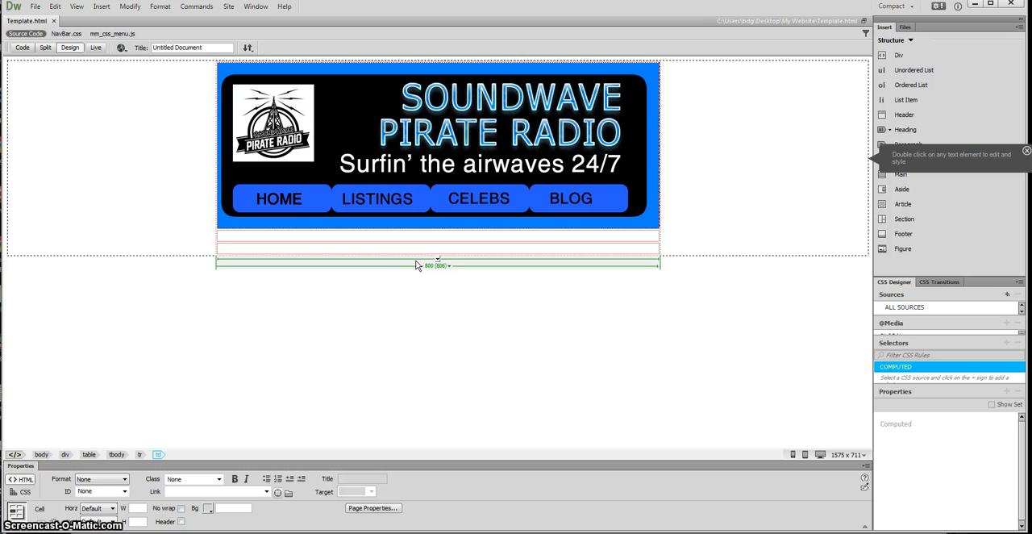
left_click(420, 266)
left_click(439, 237)
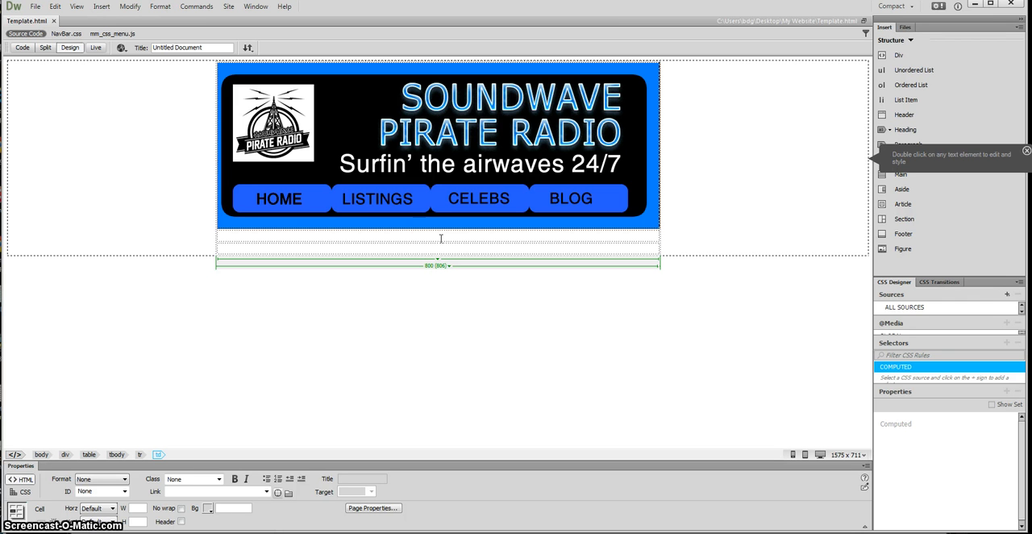
Step: Enter "Main content area" in the table cell below the banner, with a second paragraph "I will add more tables and content here later on"
left_click(410, 237)
left_click(330, 237)
type("Main content area")
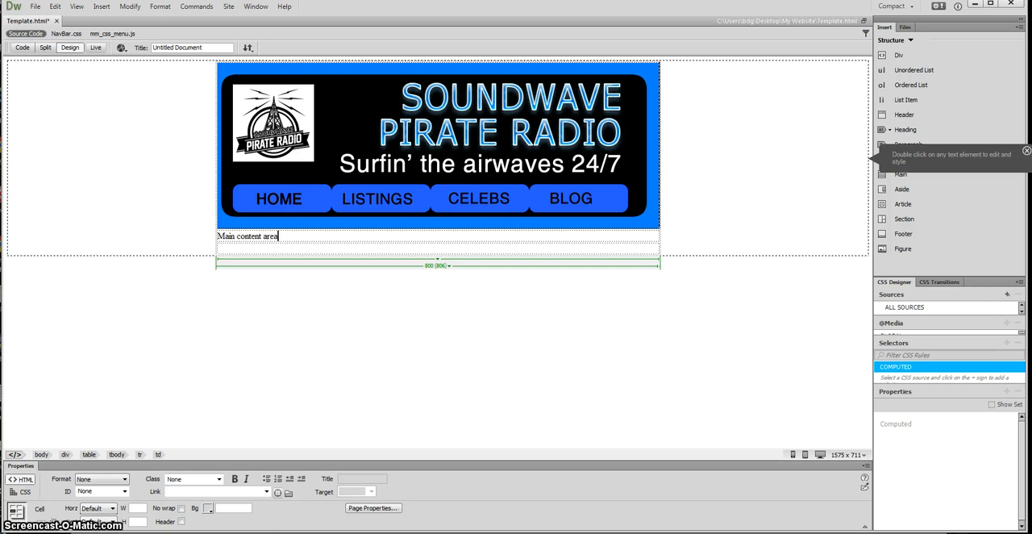
key("Return")
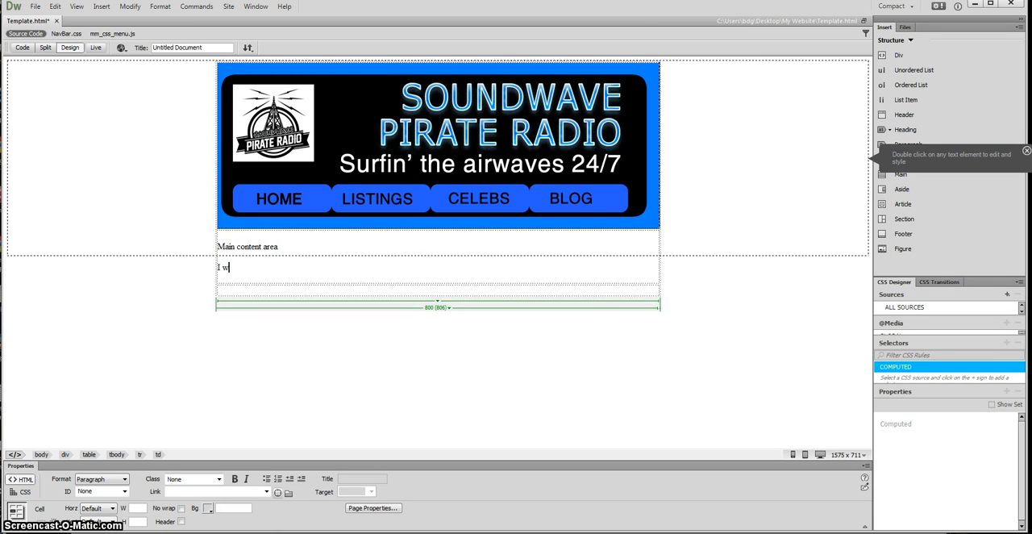
type("I will add more tables and content here later on")
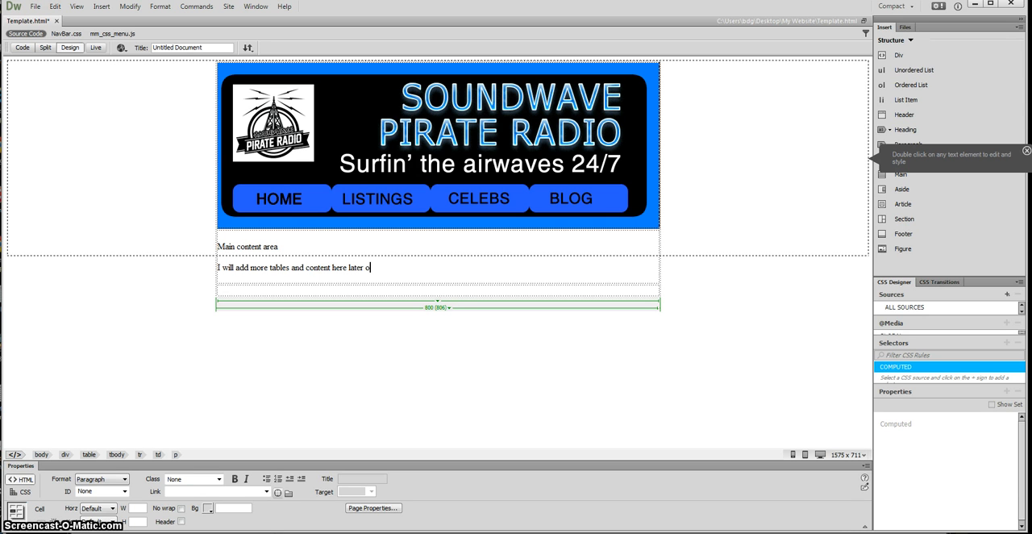
Step: Try Left and Right horizontal alignment for the bottom table cell and set it back to Center
left_click(288, 292)
left_click(322, 267)
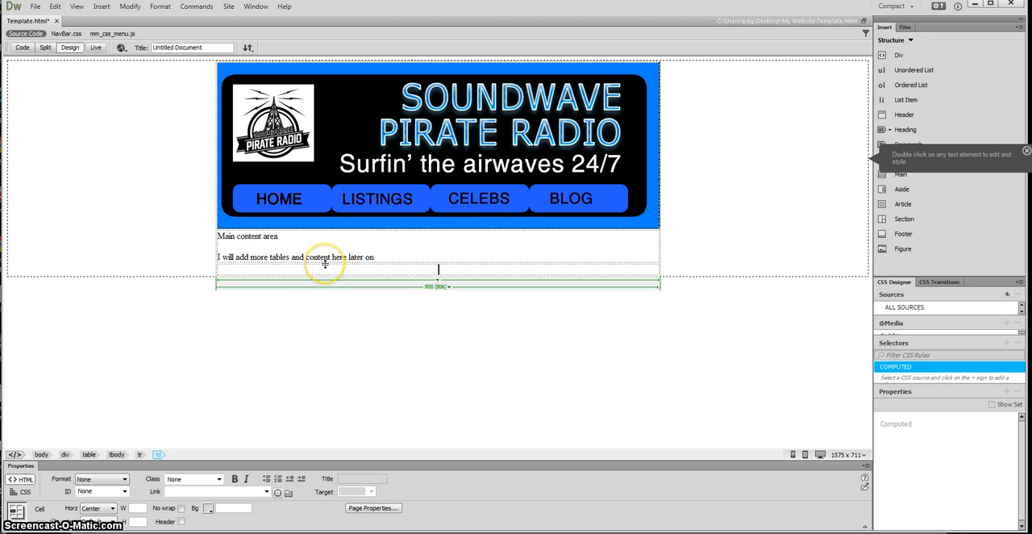
left_click(436, 271)
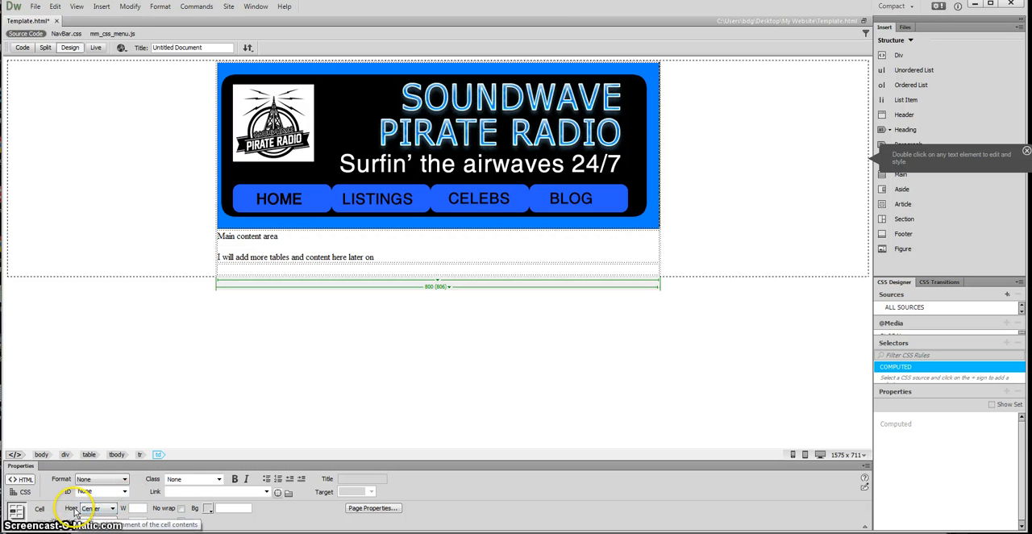
left_click(114, 509)
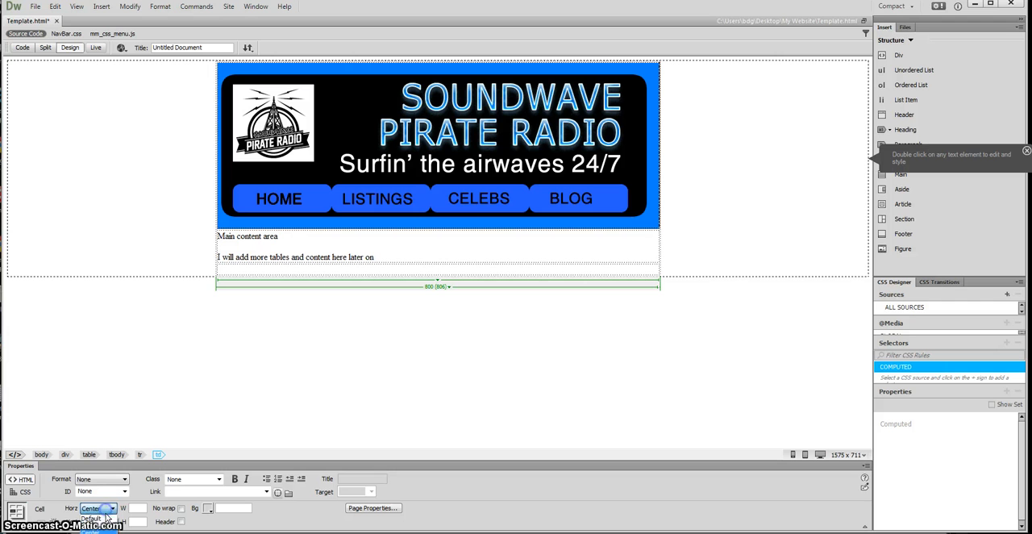
left_click(100, 526)
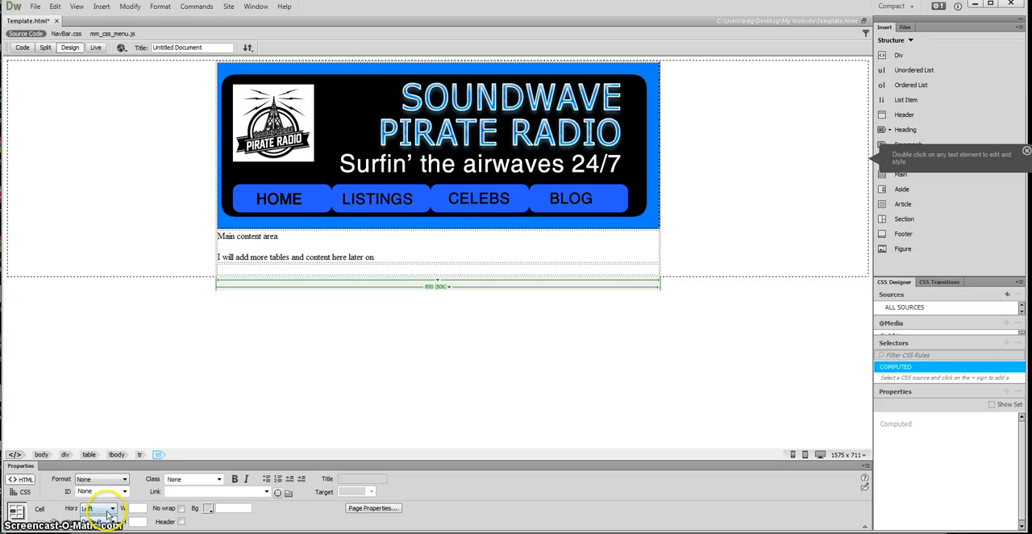
left_click(109, 511)
left_click(95, 533)
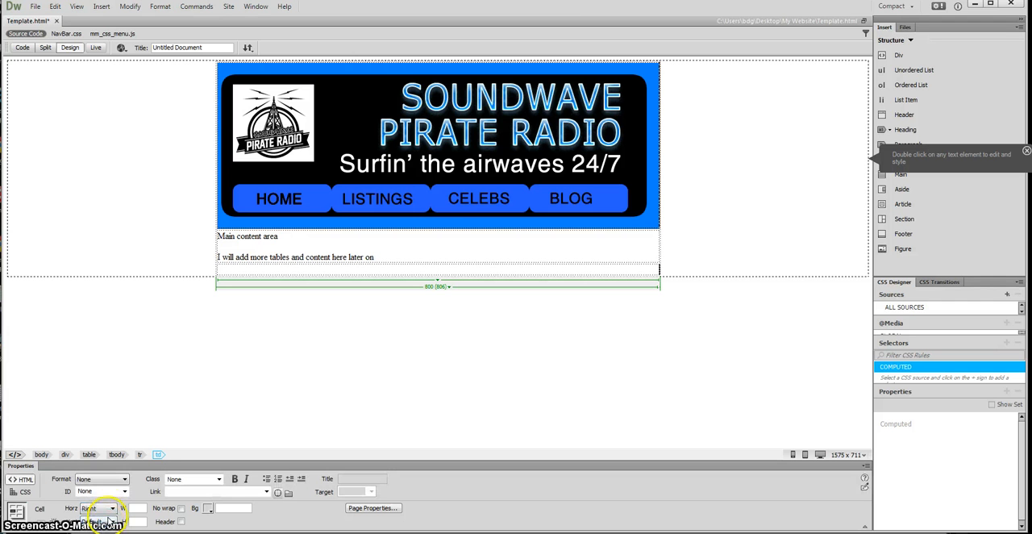
left_click(112, 510)
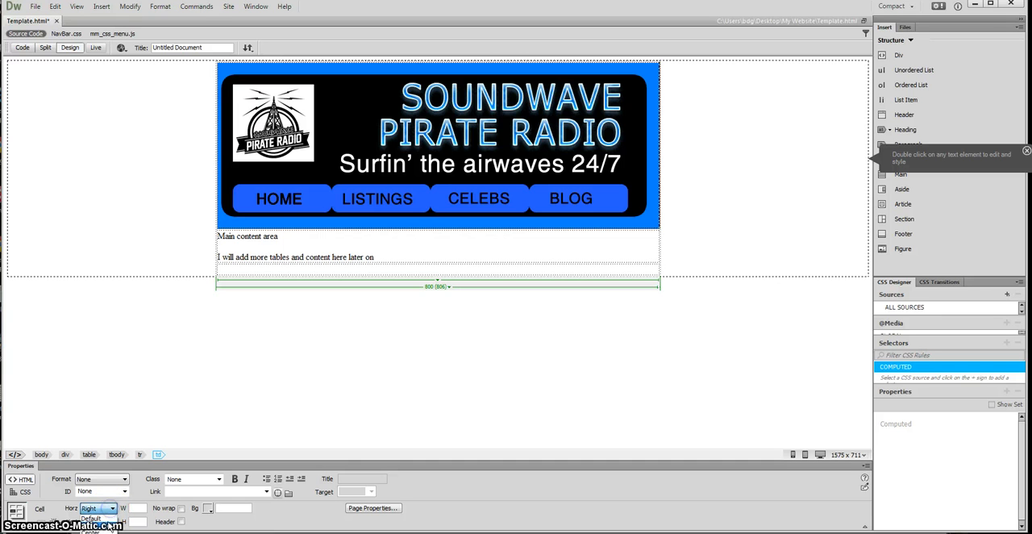
left_click(96, 532)
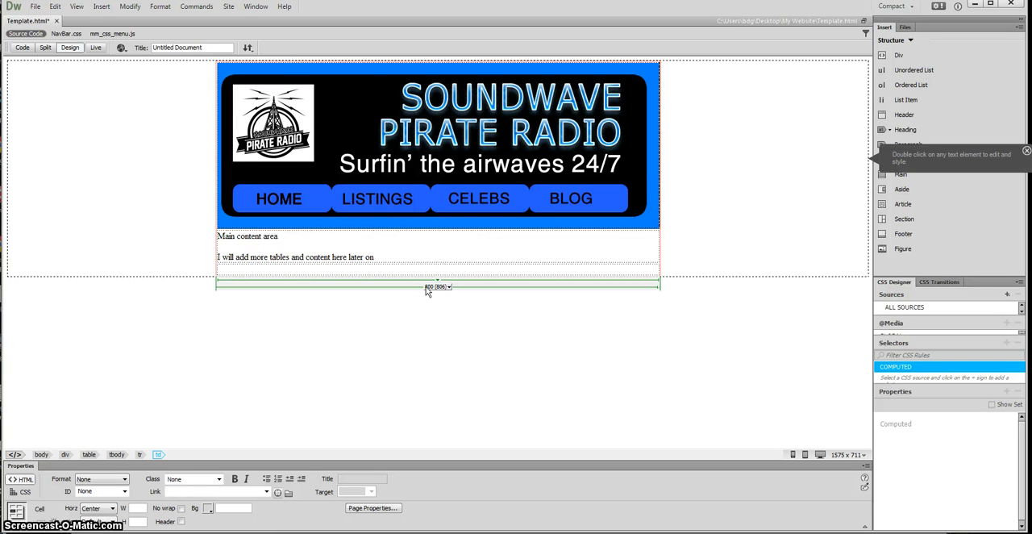
Step: Enter the footer text "home listings celebs blog" in the bottom table cell
type("e listings celeb")
type("s ")
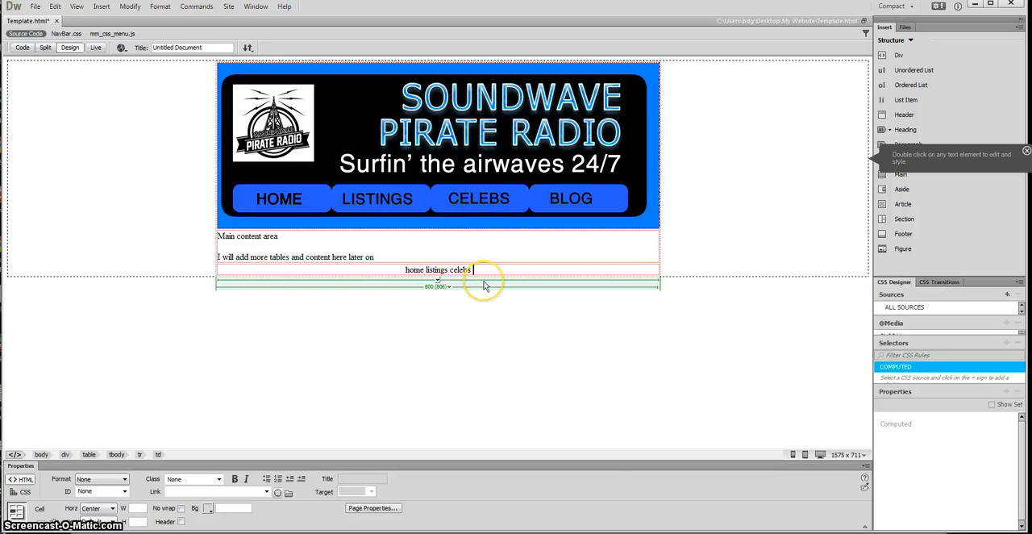
type("blog")
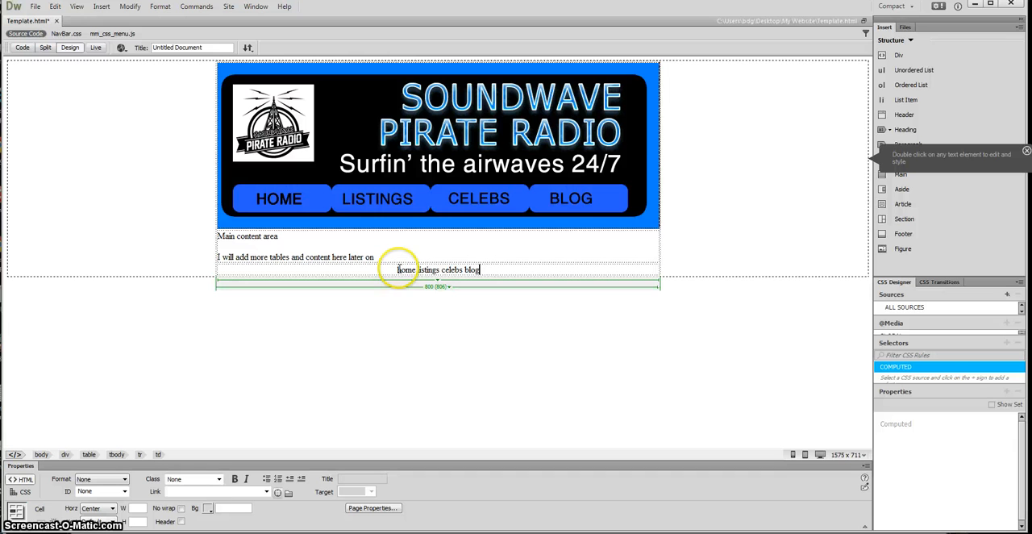
Step: Link the word "home" in the footer row to index.html
left_click_drag(397, 270, 408, 270)
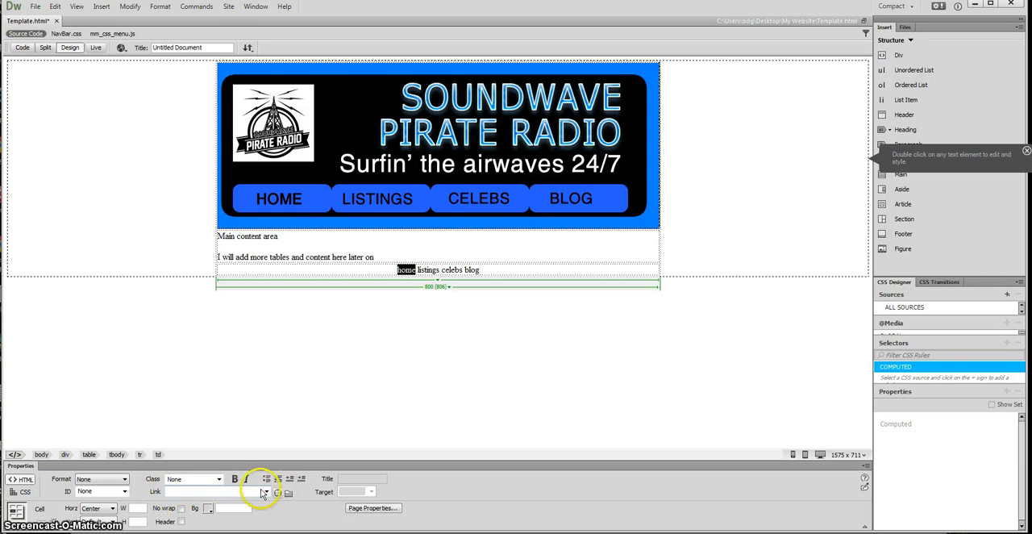
left_click(195, 491)
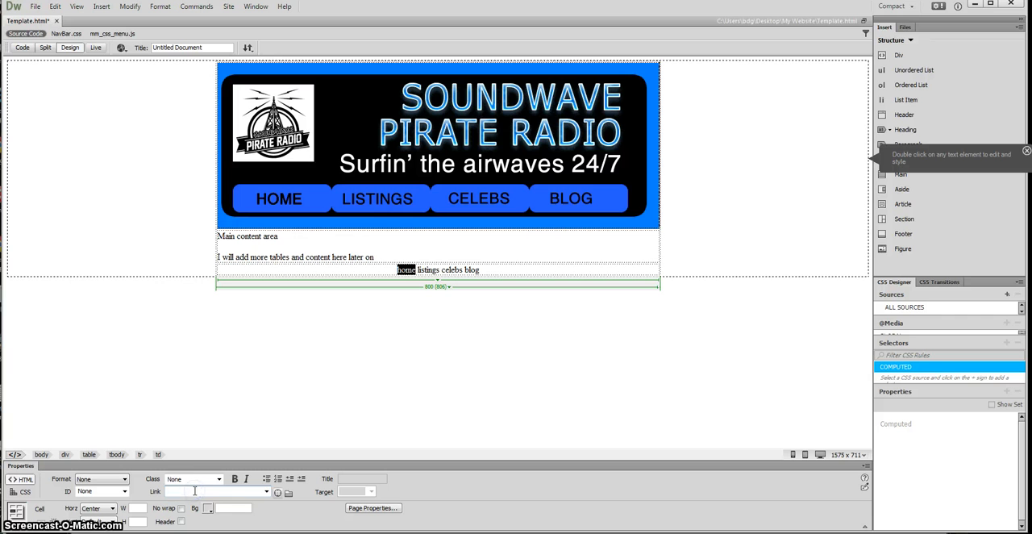
left_click(190, 490)
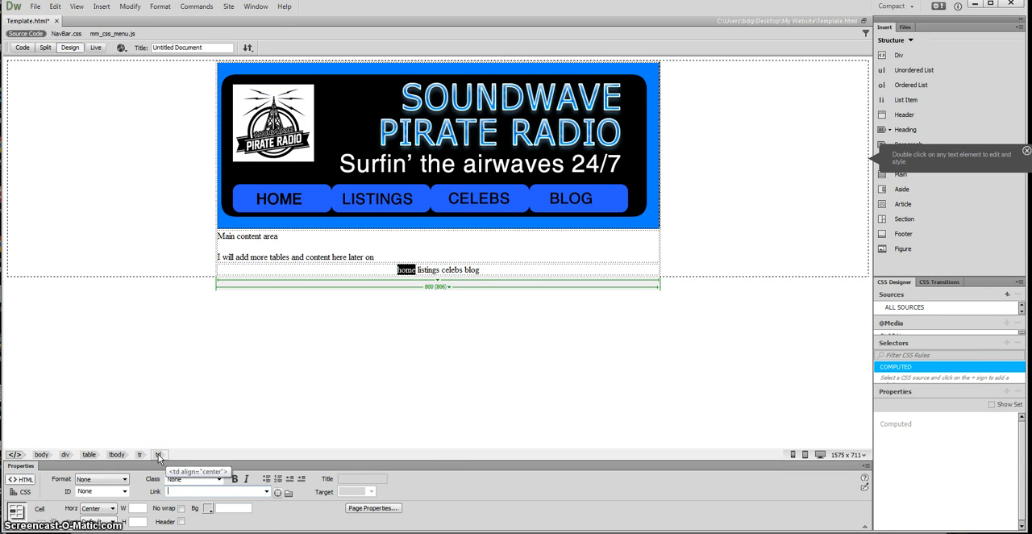
type("index.html")
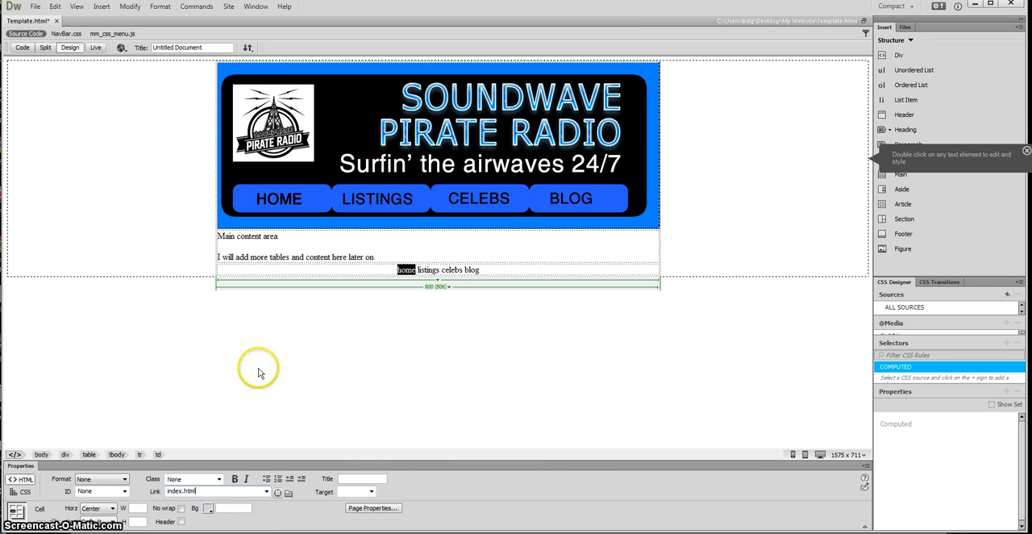
left_click(420, 270)
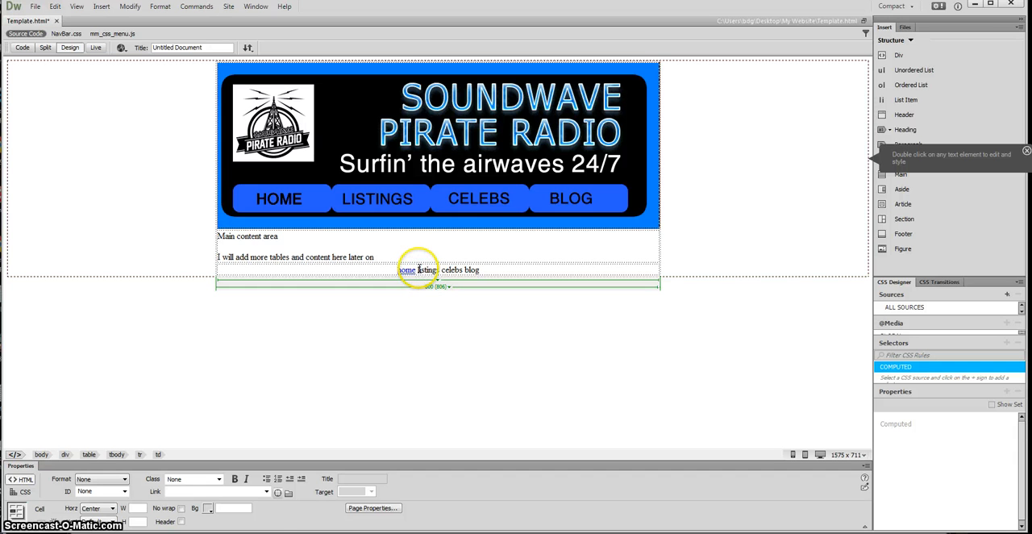
Step: Link the whole word "listings" in the footer row to listings.html
left_click_drag(418, 269, 436, 269)
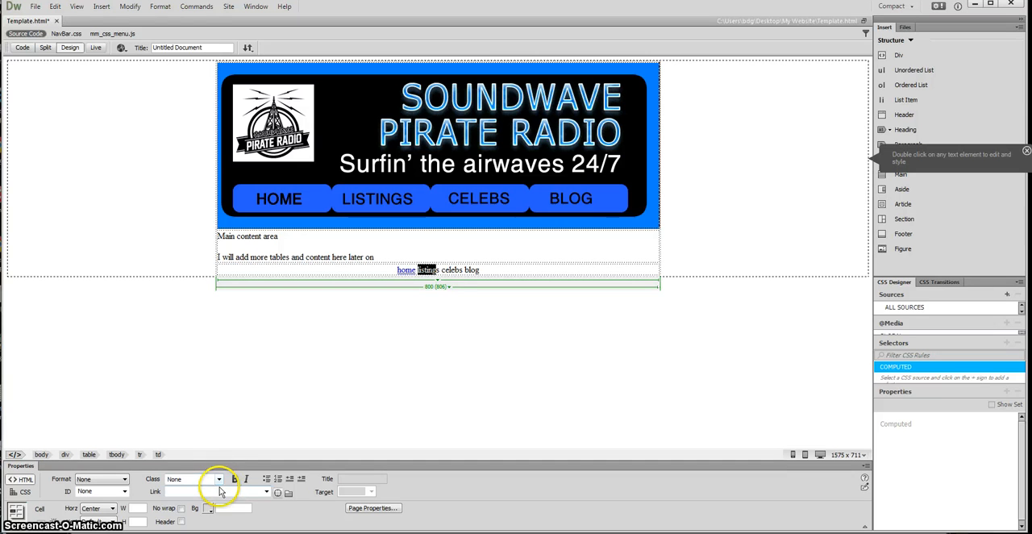
left_click_drag(436, 269, 417, 270)
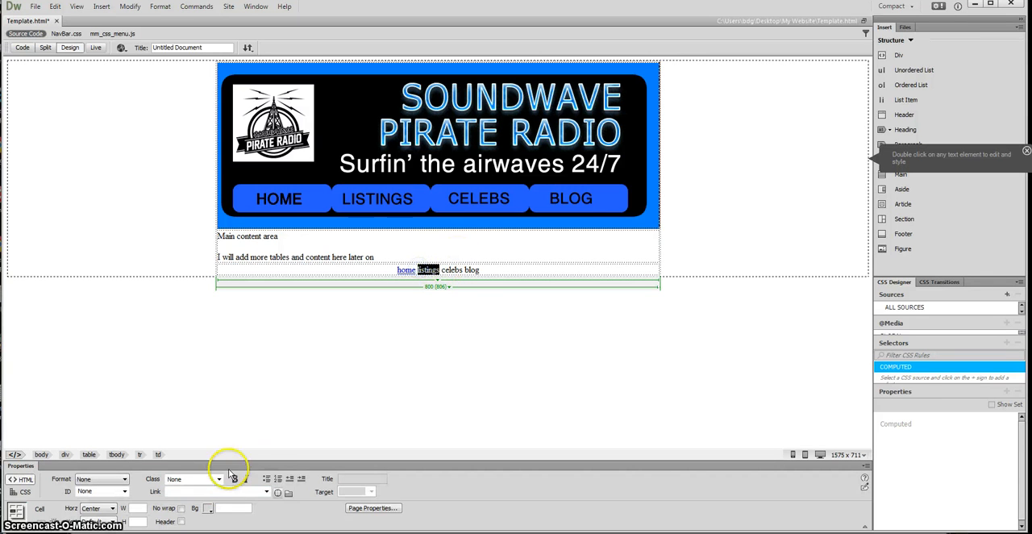
left_click(199, 492)
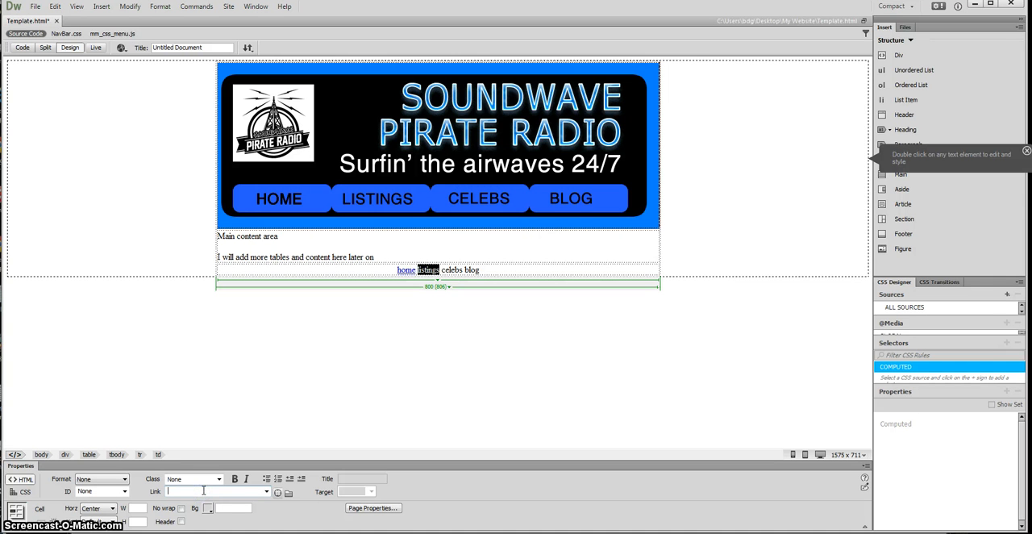
type("listings.html")
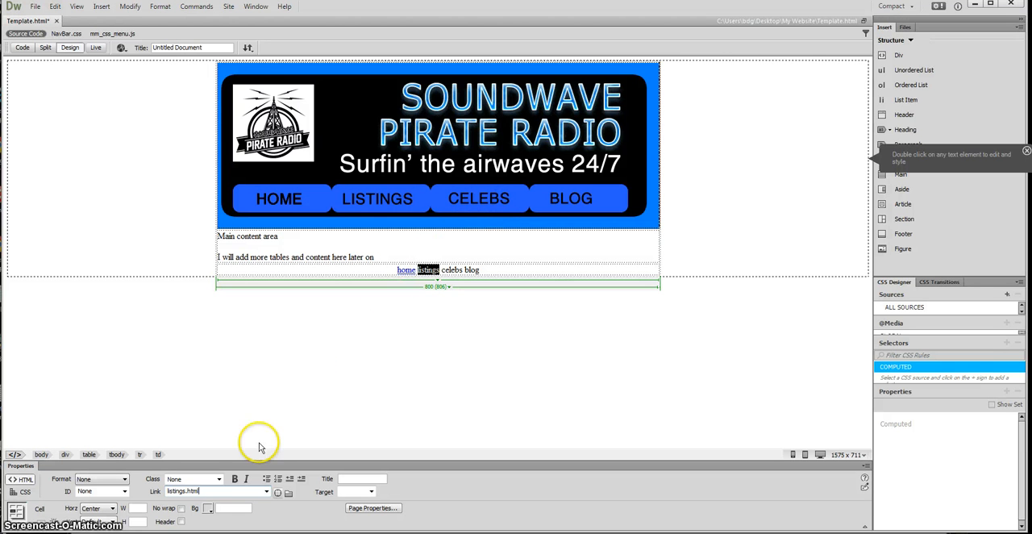
left_click(442, 270)
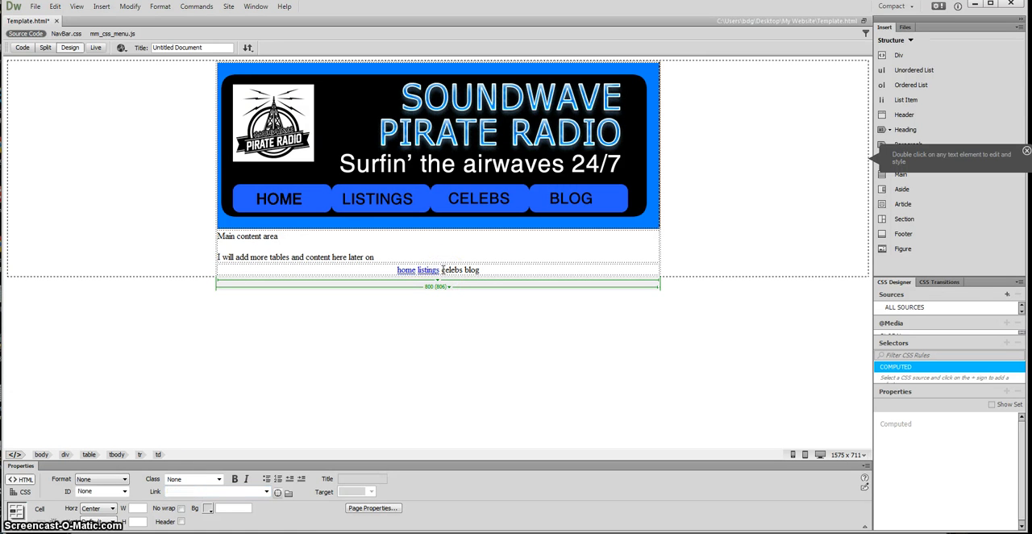
Step: Link the word "celebs" in the footer row to celebs.html
left_click_drag(461, 270, 466, 271)
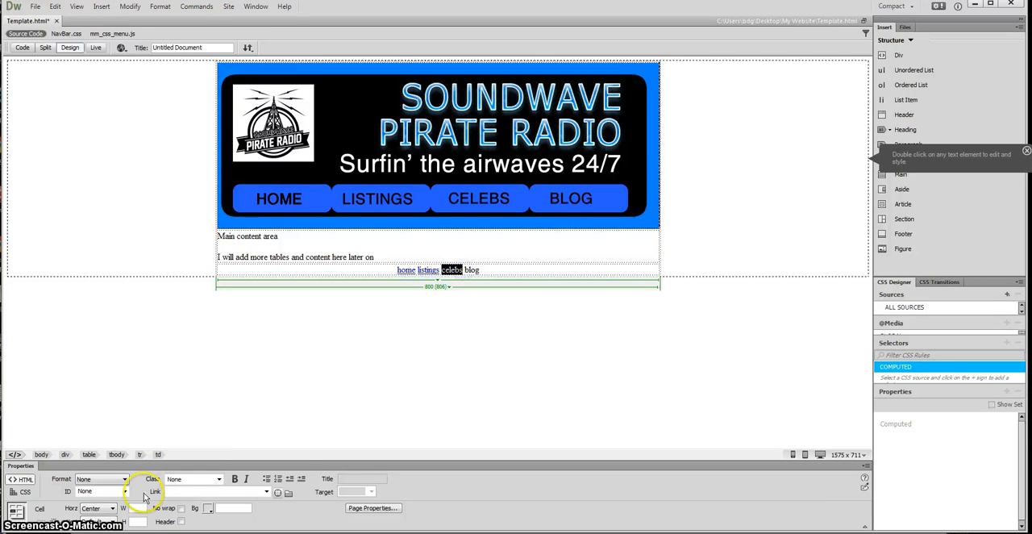
left_click(199, 490)
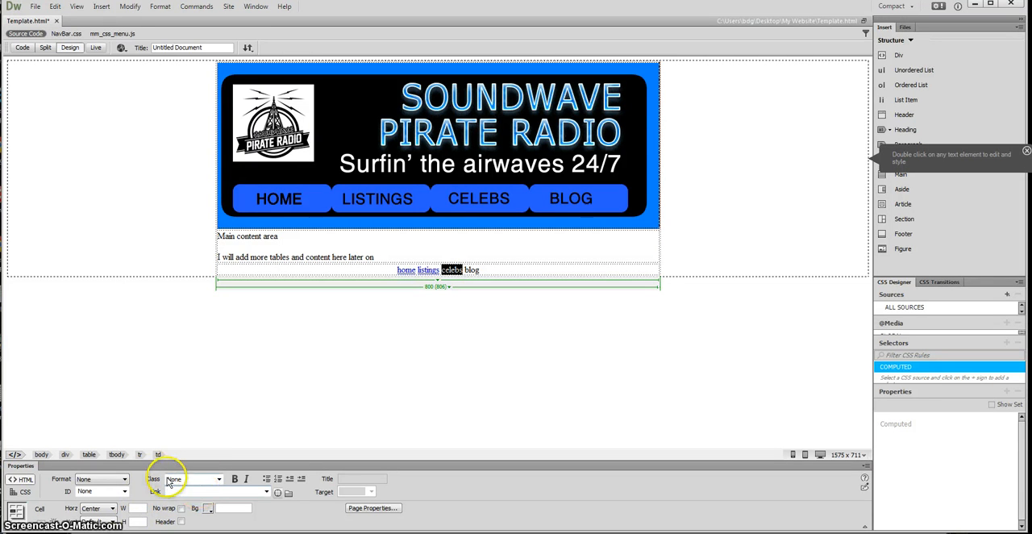
type("celebs.html")
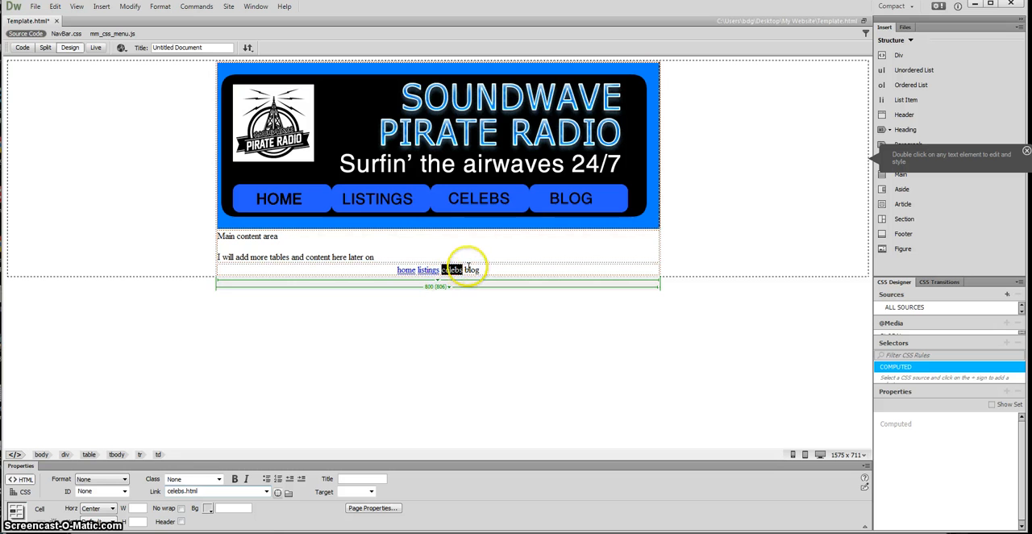
Step: Link the word "blog" in the footer row to blog.html
left_click_drag(465, 267, 482, 270)
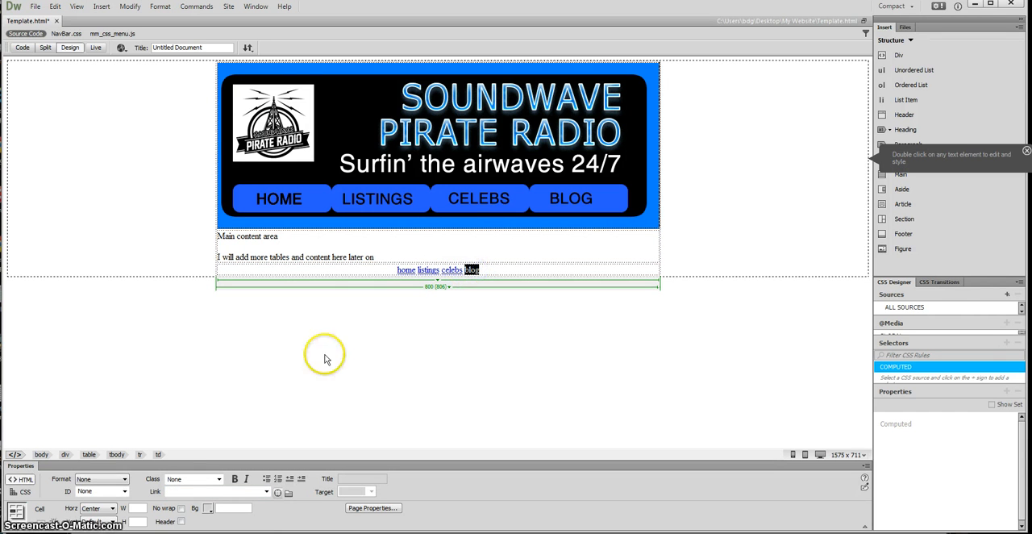
left_click(176, 490)
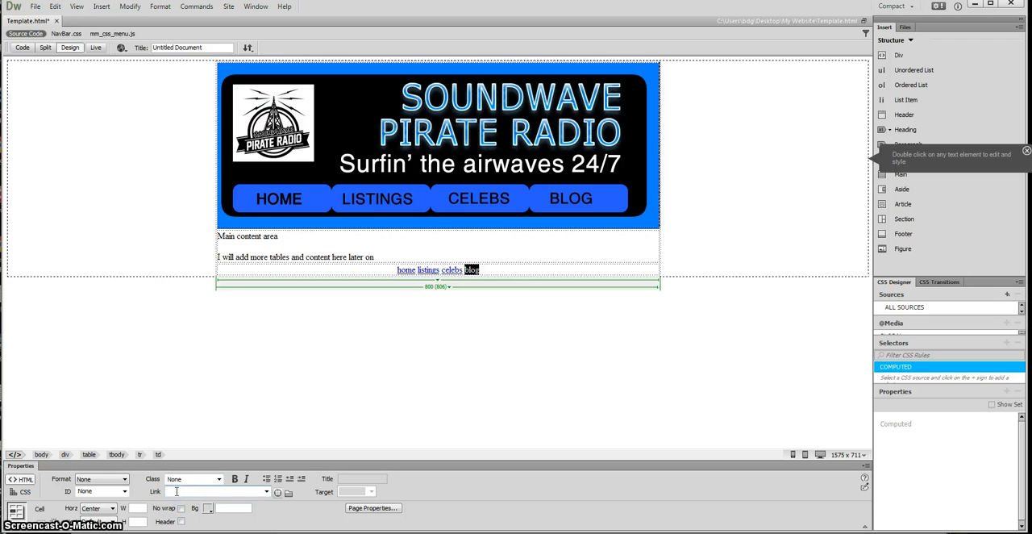
type("blog.")
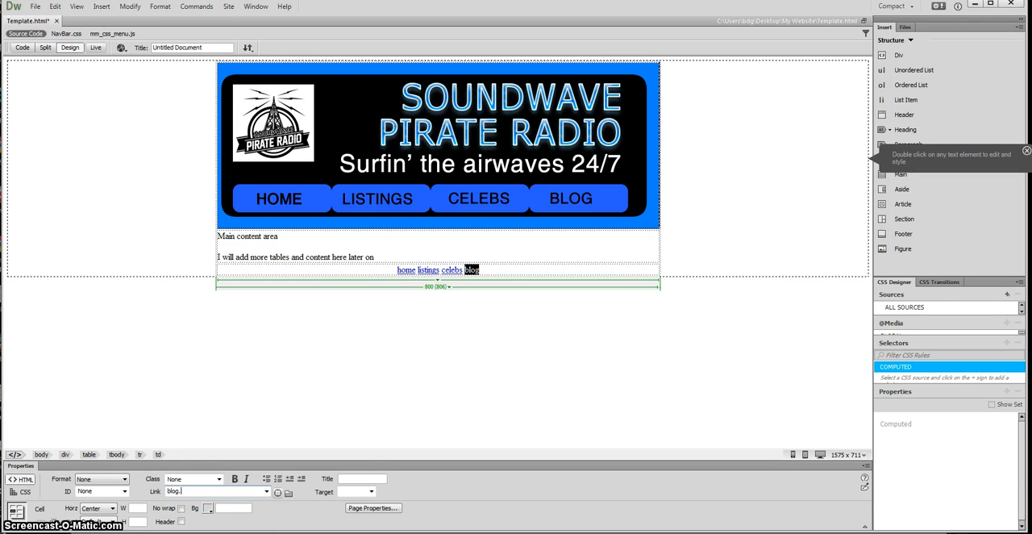
type("html")
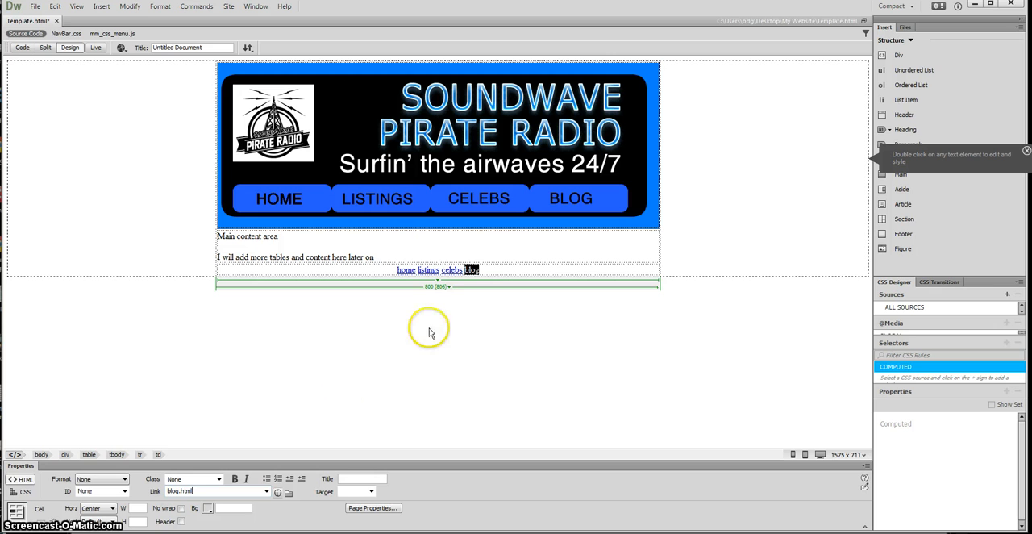
left_click(483, 269)
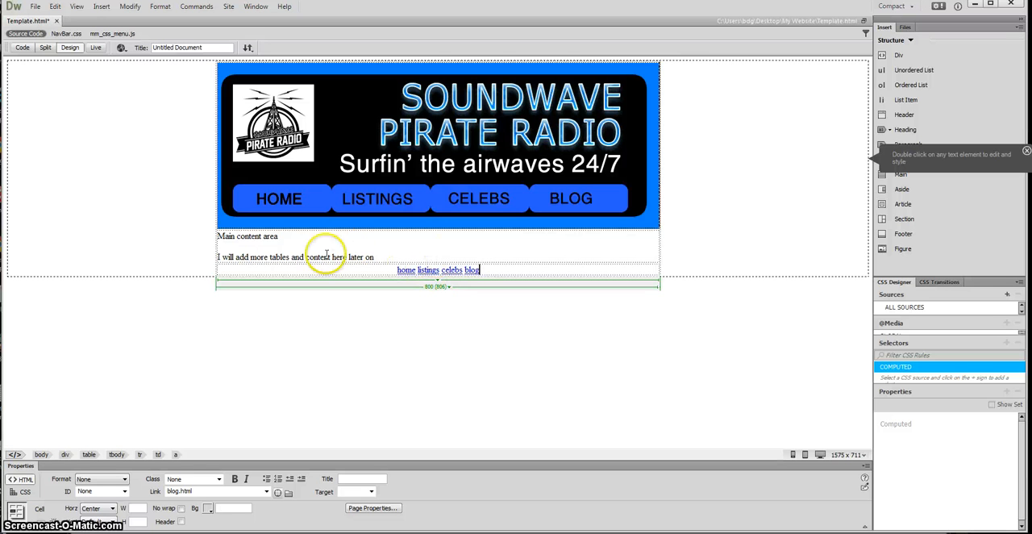
Step: Preview the template page in the browser, saving the changes to Template
left_click(425, 271)
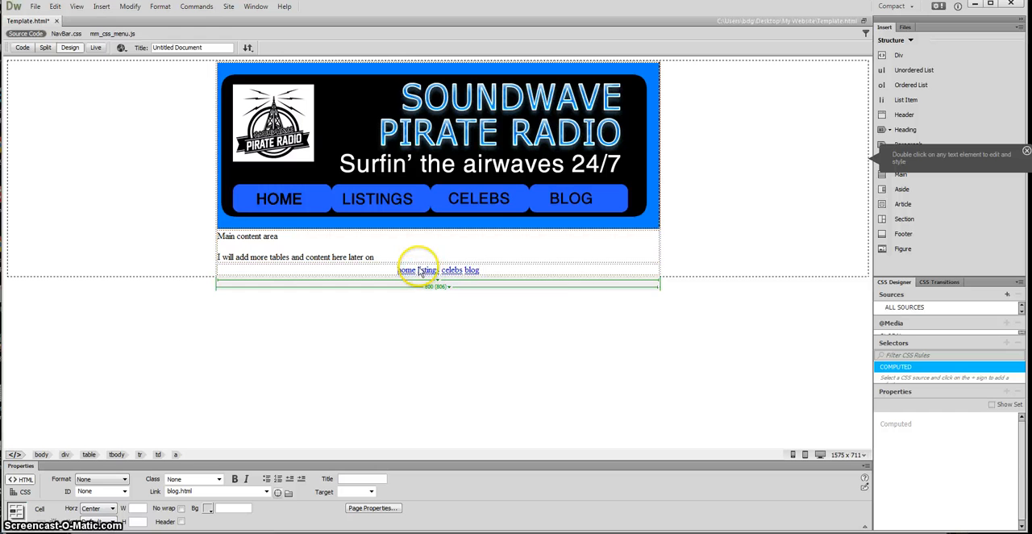
key("F12")
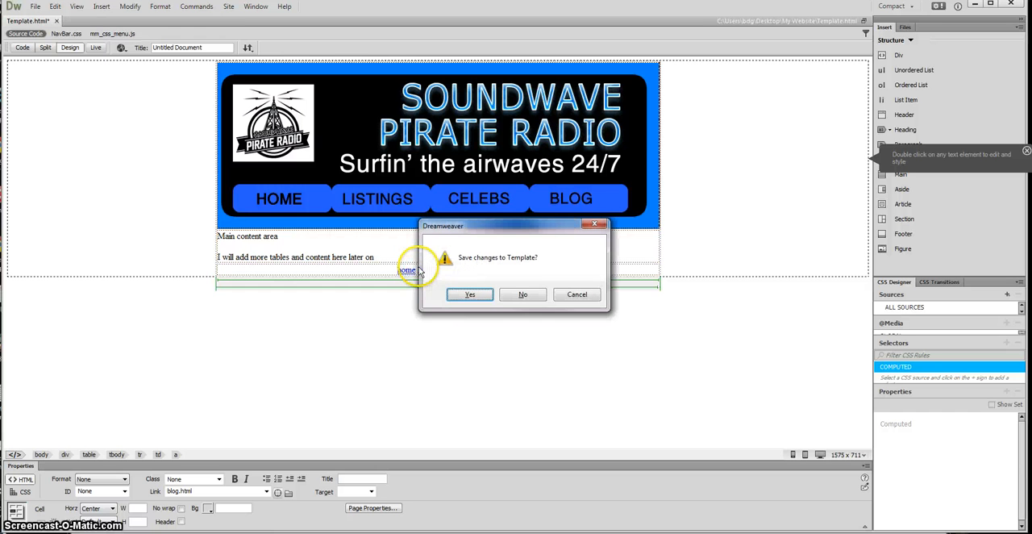
left_click(461, 297)
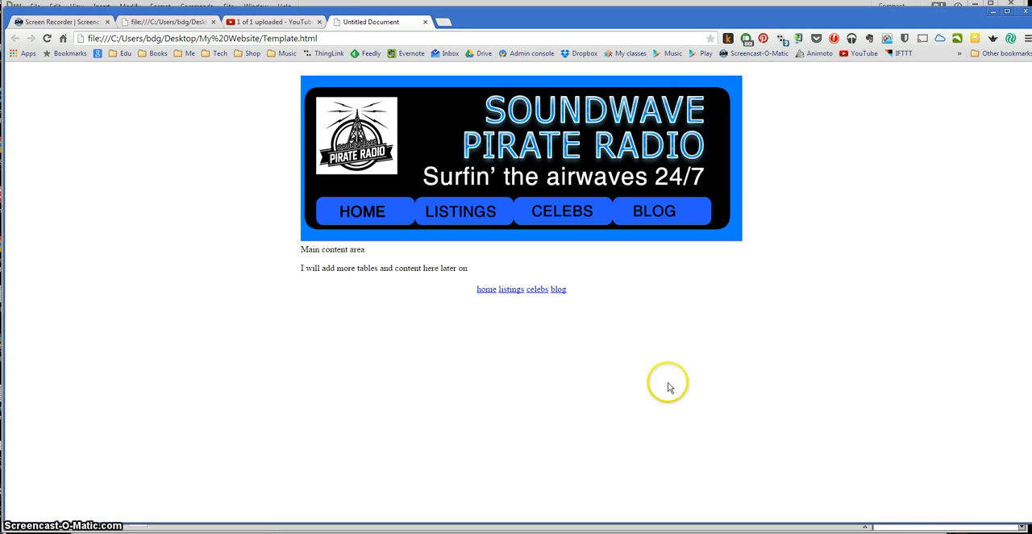
Step: Test the footer's listings link in the browser preview, close that tab and switch back to Dreamweaver
left_click(510, 292)
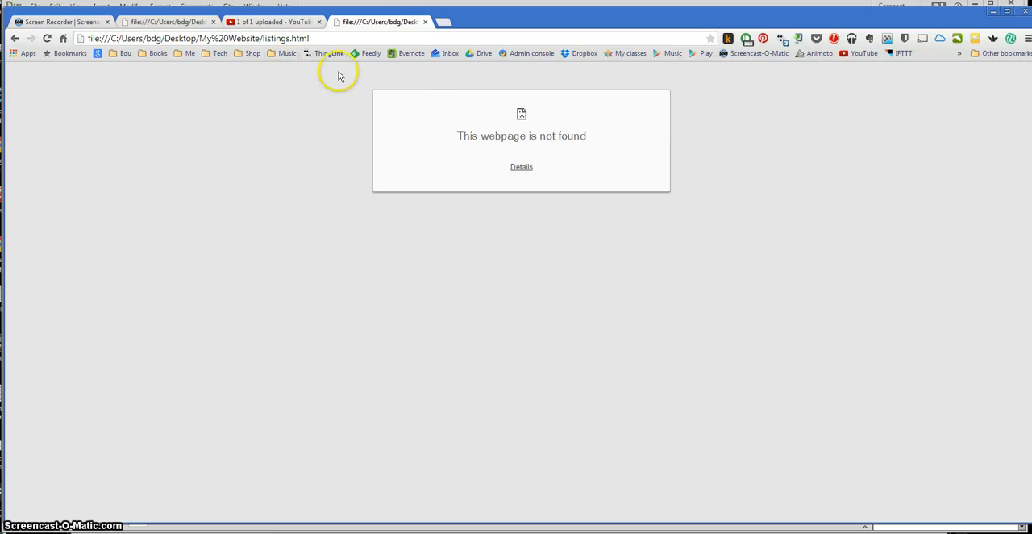
left_click(425, 22)
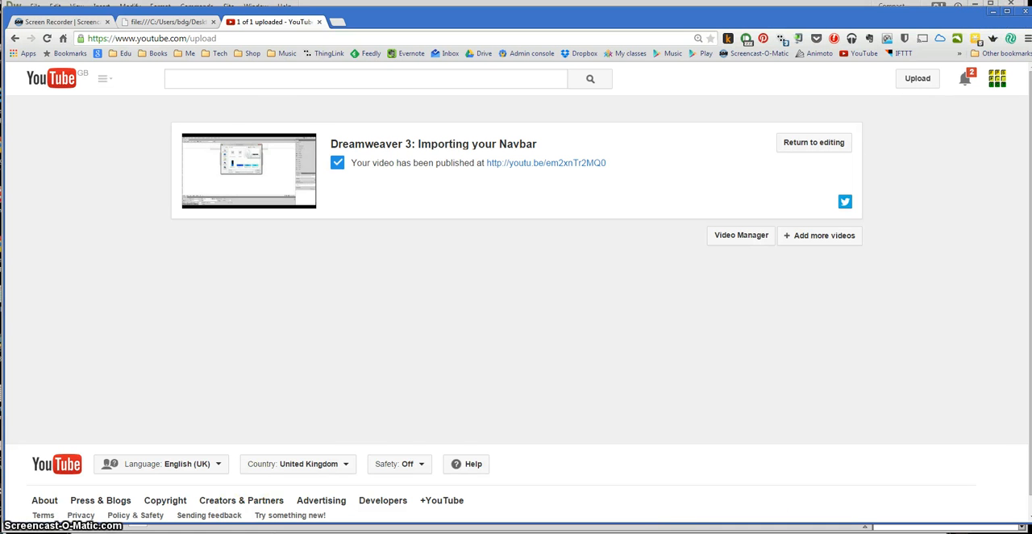
left_click(355, 531)
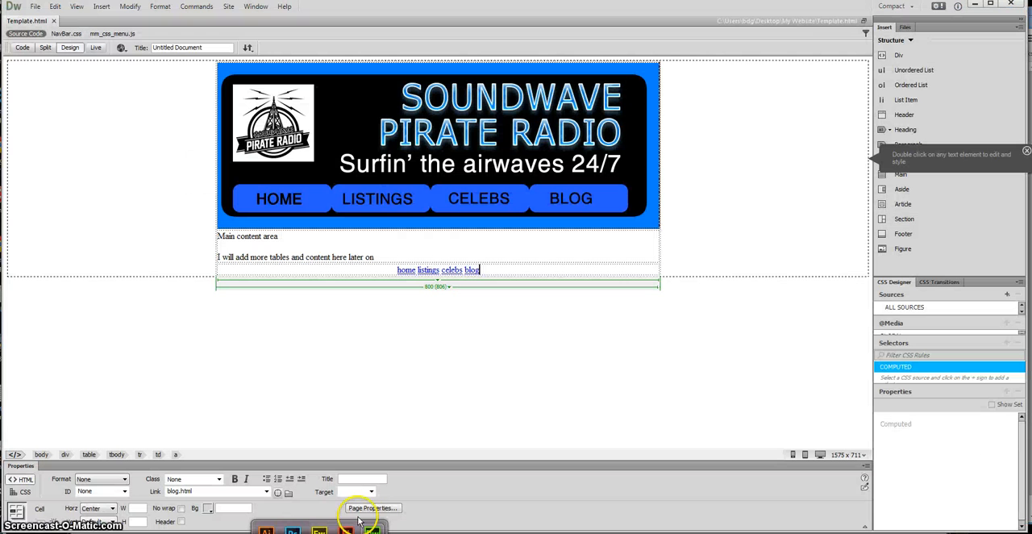
left_click(396, 364)
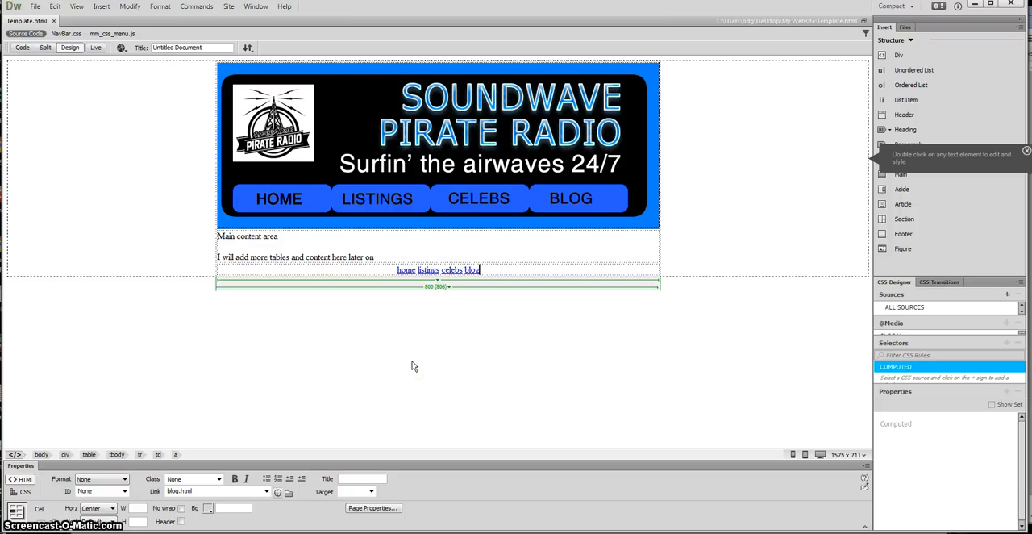
left_click(396, 360)
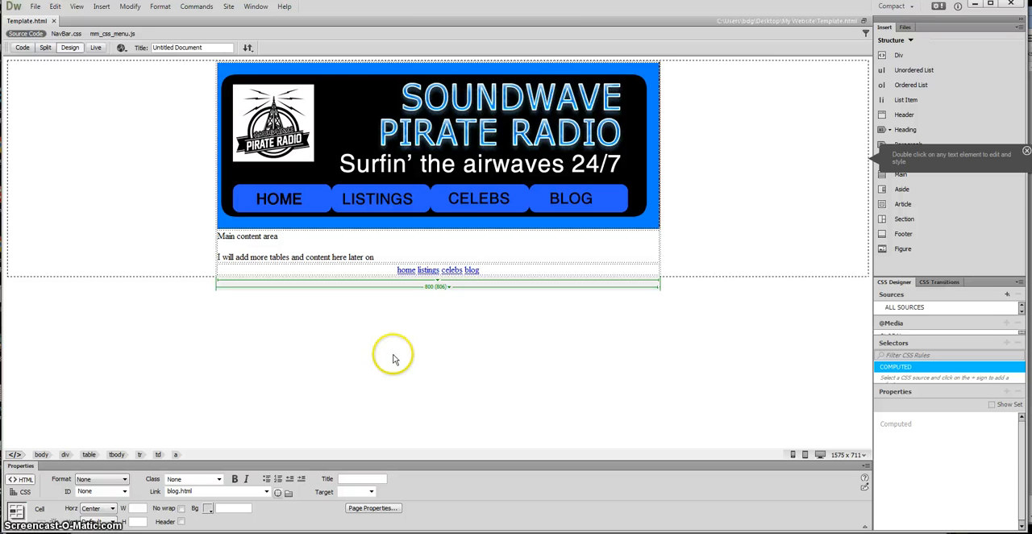